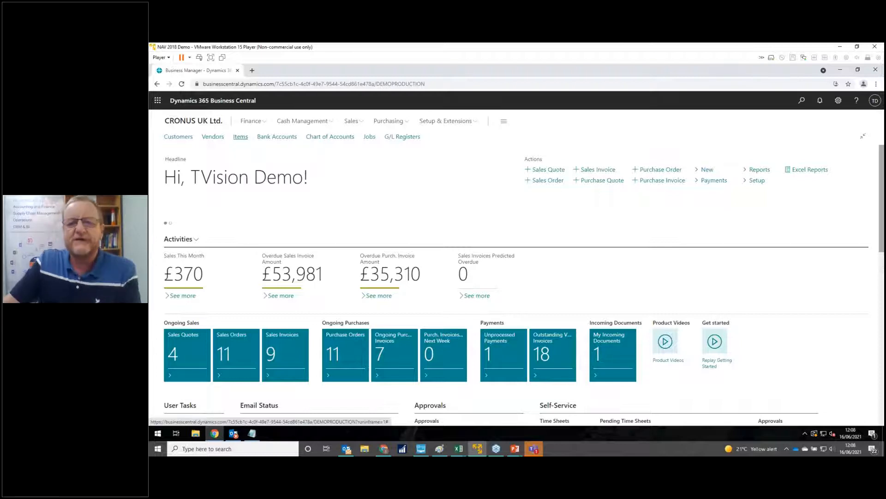
- Open the item card for 1896-S ATHENS Desk mk II sdg and examine its replenishment system, lead time and vendor settings
left_click(241, 136)
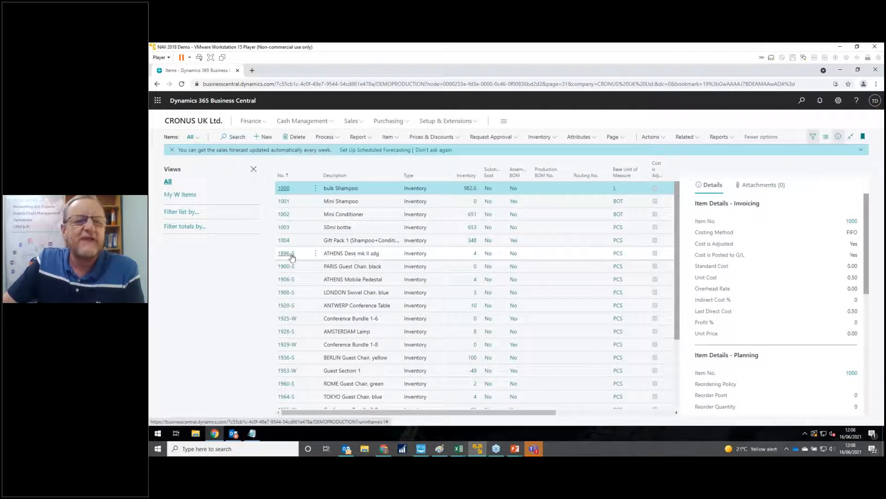
left_click(292, 257)
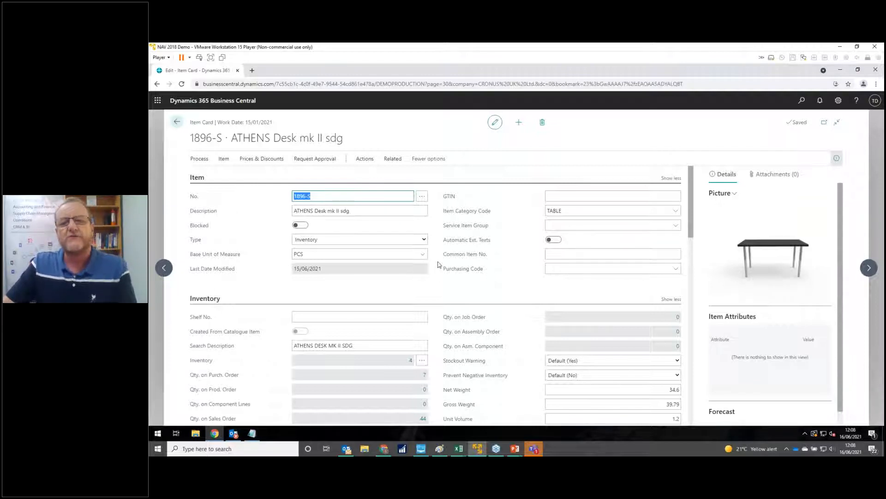
scroll(439, 264, "down", 5)
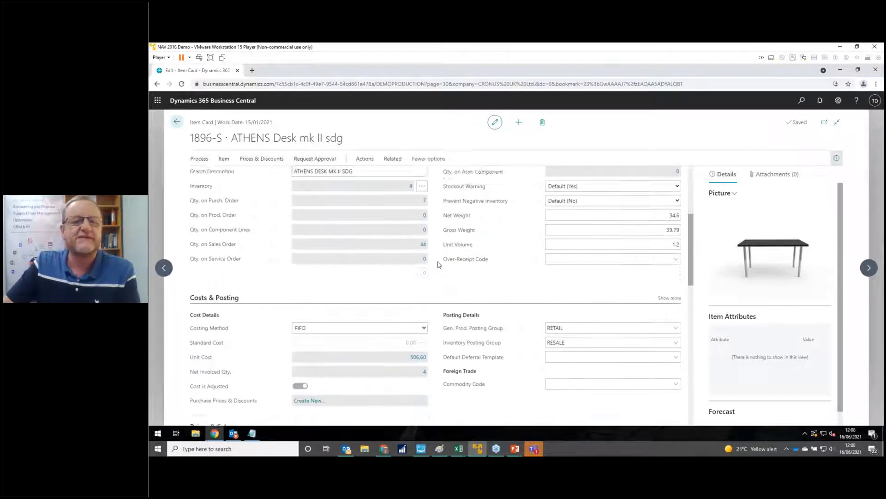
scroll(439, 264, "down", 2)
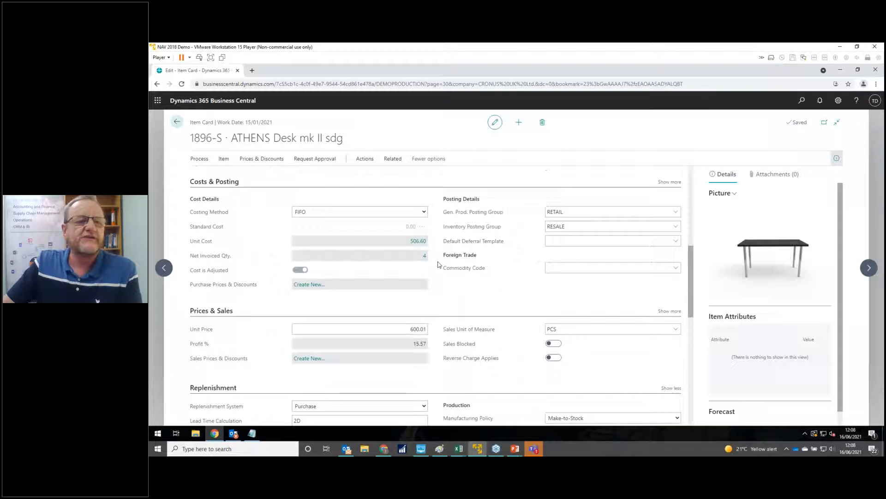
scroll(439, 264, "down", 2)
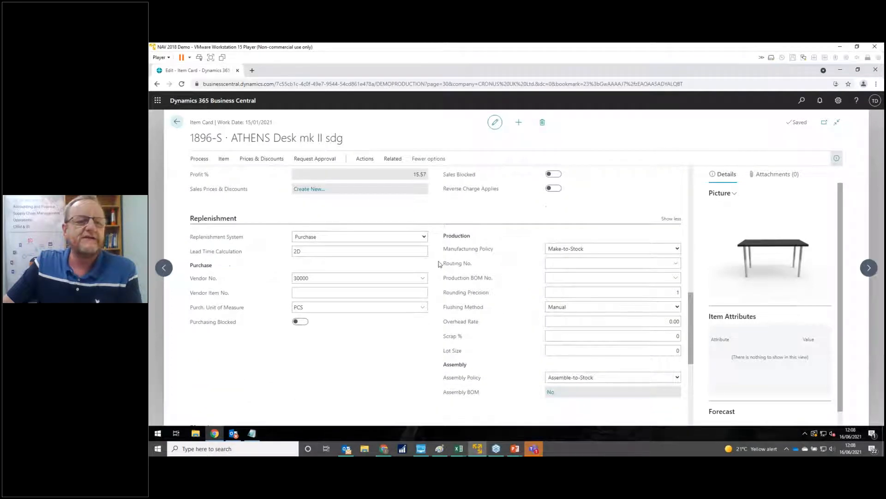
scroll(439, 264, "down", 1)
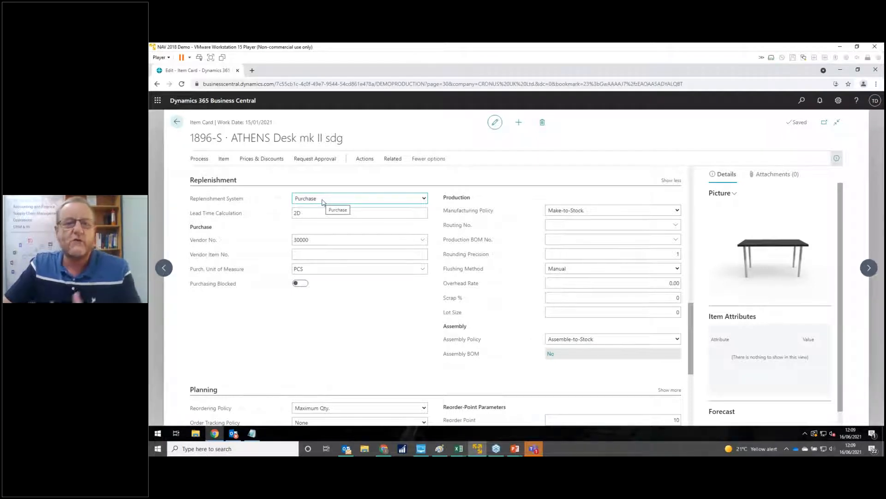
left_click(320, 216)
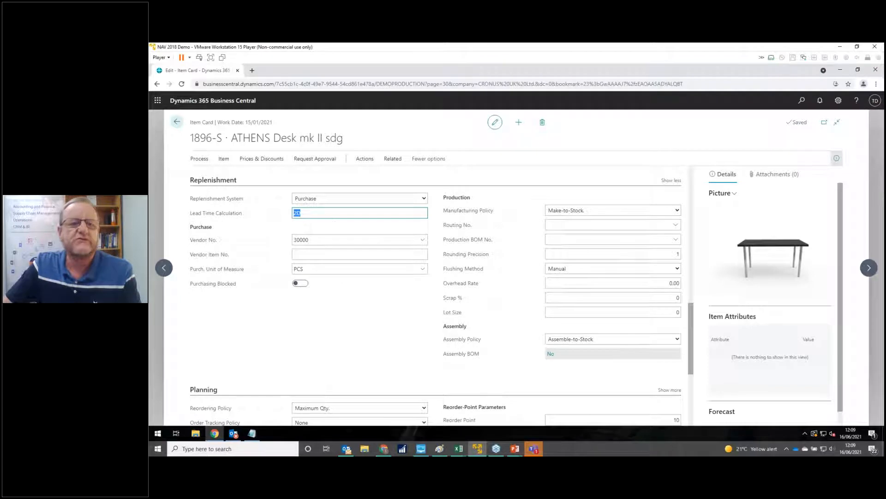
left_click(322, 237)
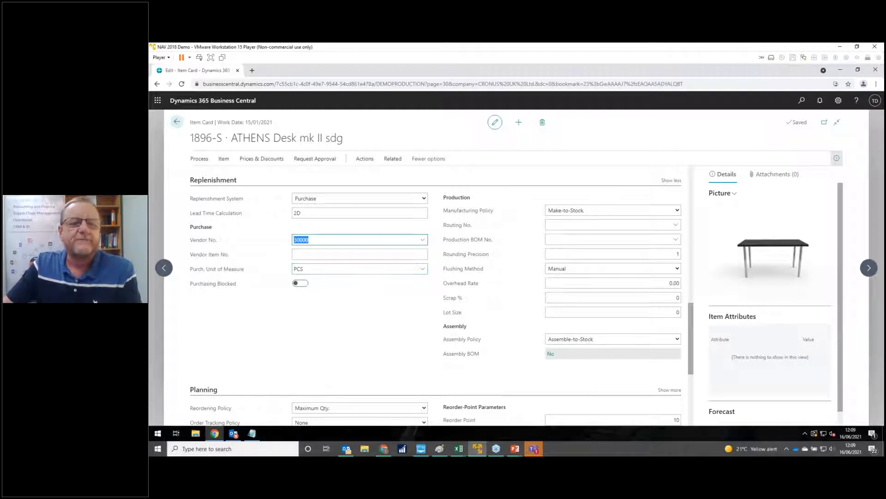
scroll(385, 204, "down", 2)
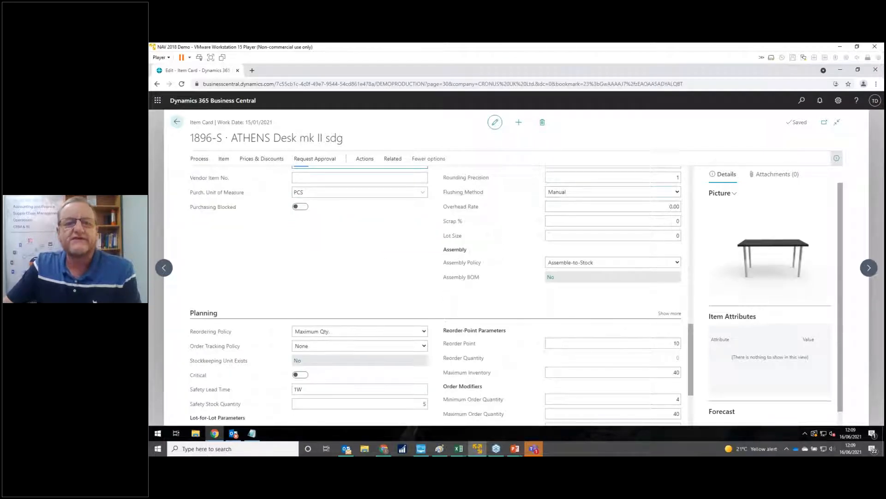
scroll(372, 213, "up", 3)
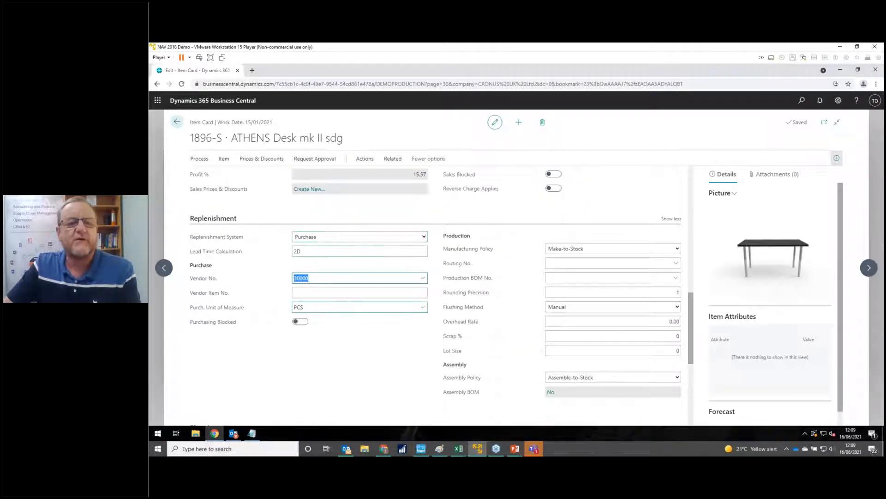
- Examine the desk's planning settings, including reordering policy options, safety lead time, reorder point, maximum inventory and order modifiers, and return to the item list
scroll(336, 307, "down", 6)
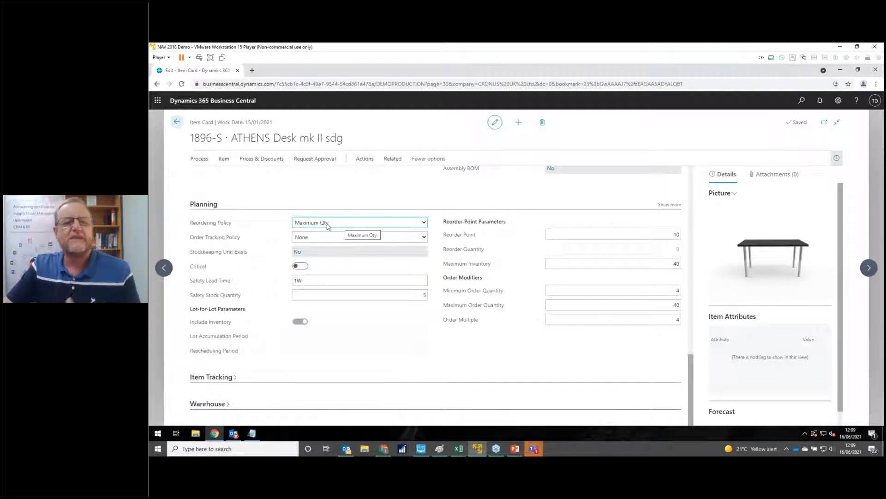
left_click(424, 223)
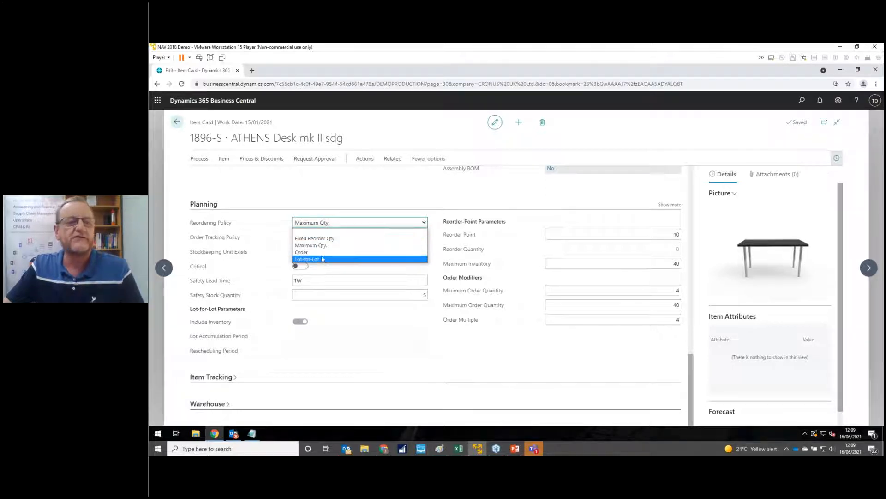
left_click(283, 219)
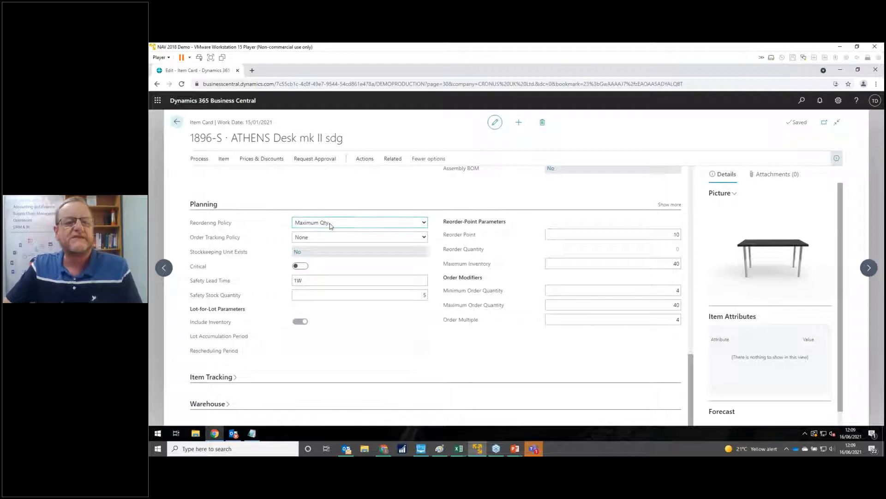
left_click(308, 280)
double_click(348, 283)
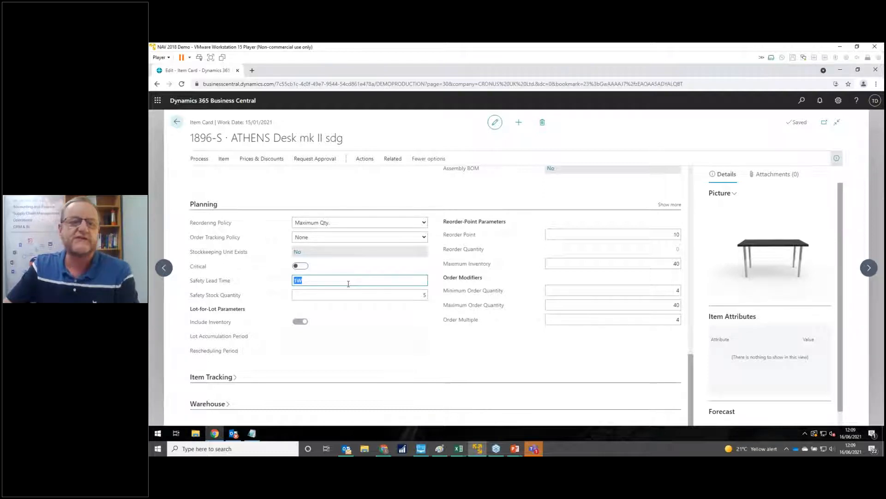
left_click(657, 234)
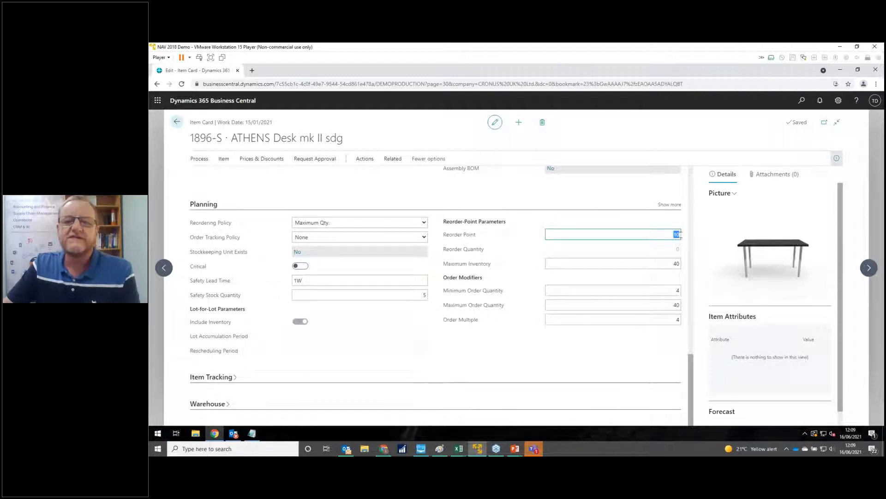
left_click(665, 264)
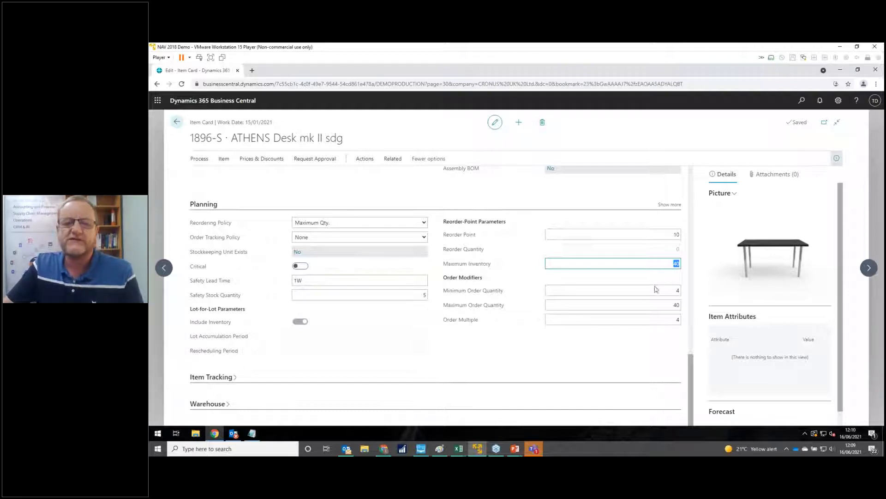
left_click(669, 294)
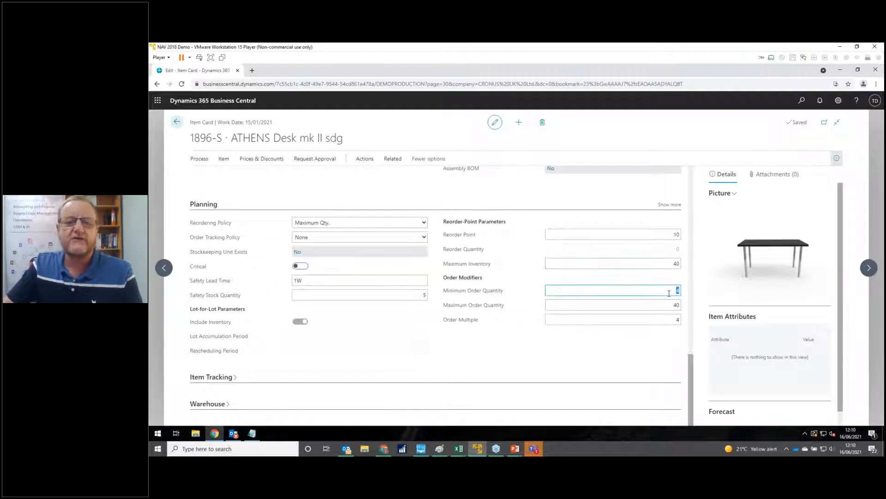
left_click(675, 320)
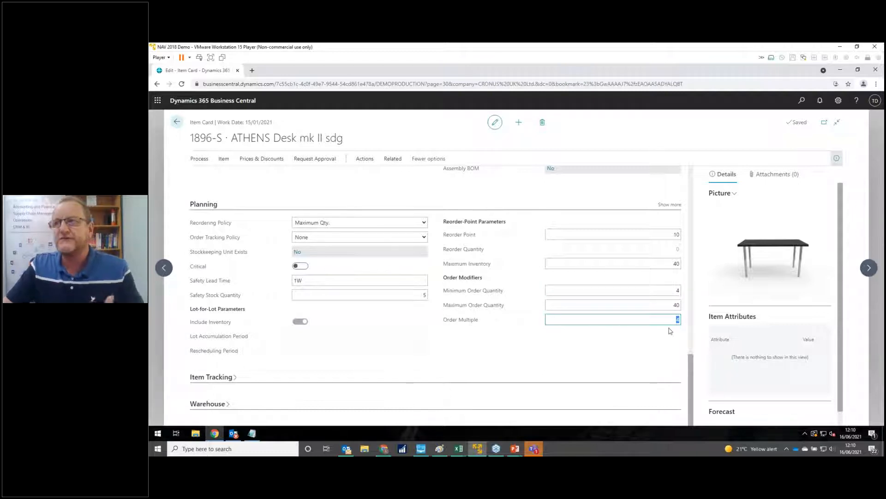
left_click(669, 305)
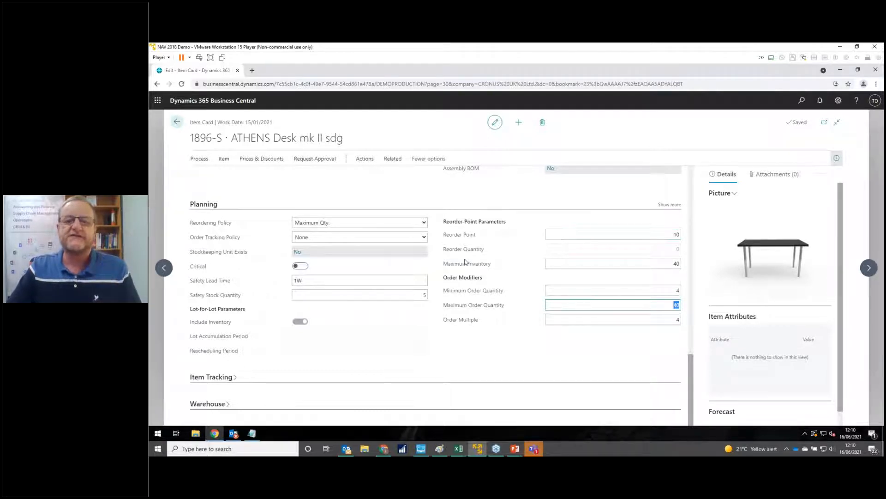
left_click(178, 122)
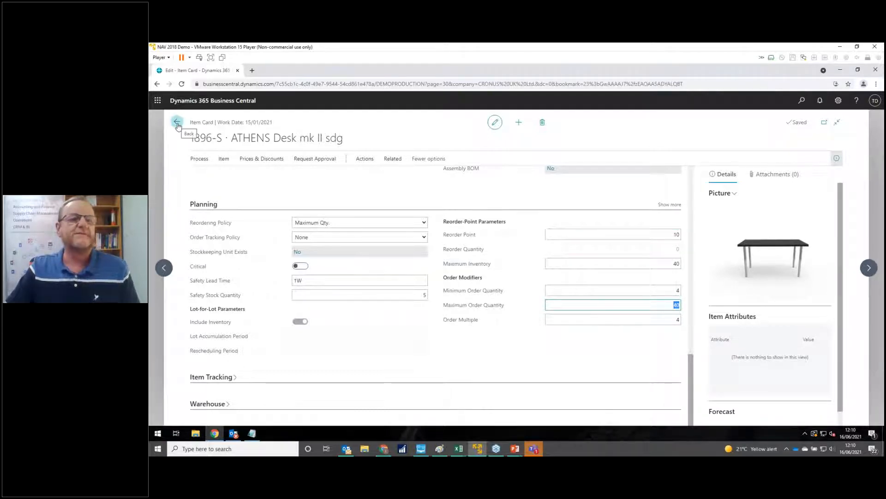
left_click(177, 122)
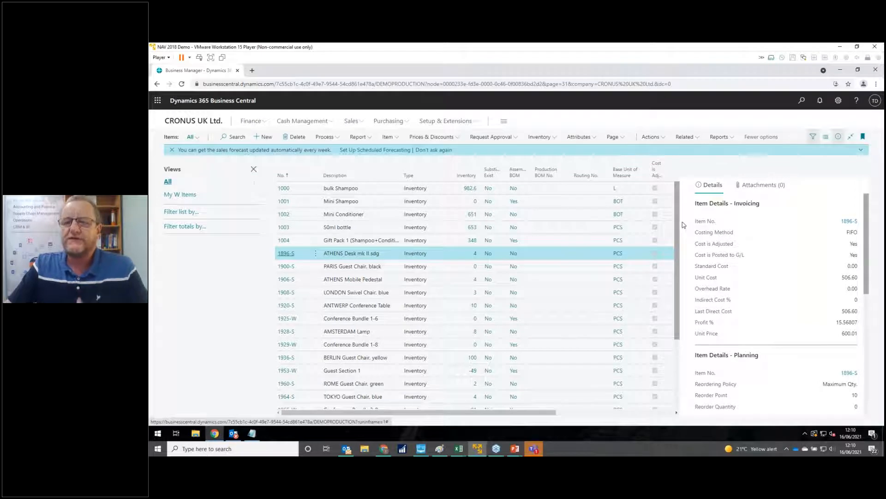
- Search for "planning", expand the full list of matching pages and tasks, and open Requisition Worksheets
left_click(803, 100)
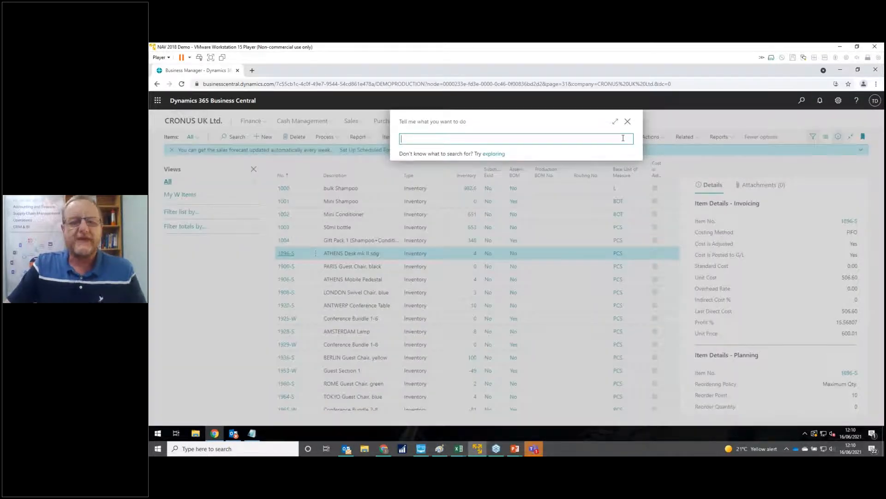
type("planning")
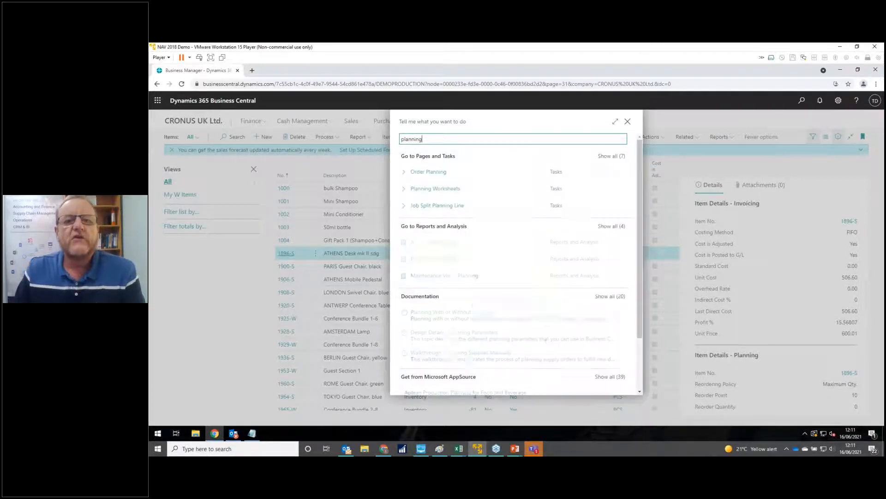
left_click(614, 194)
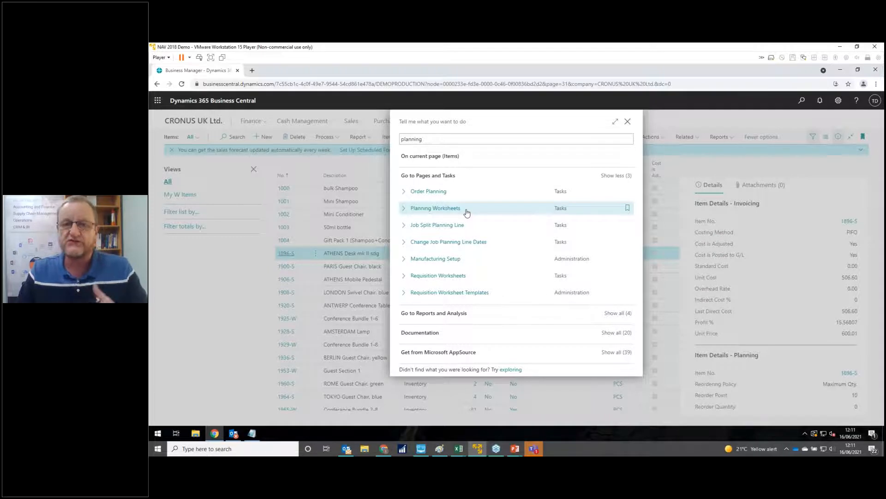
left_click(453, 276)
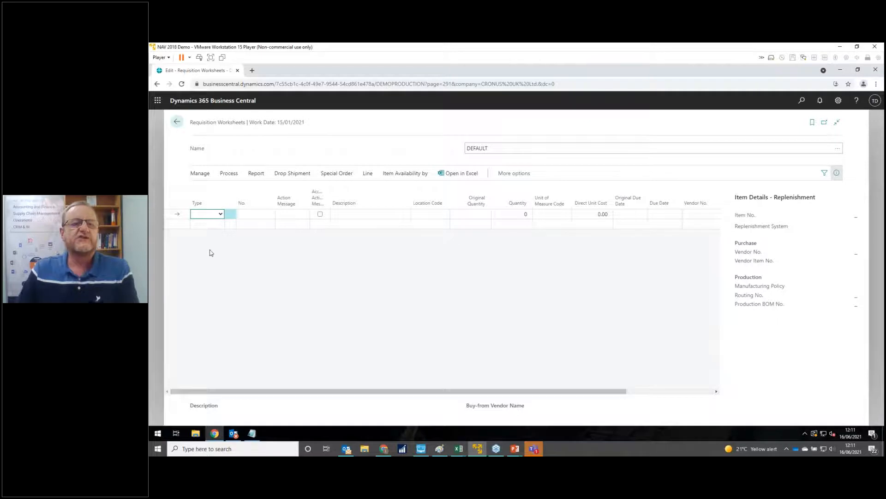
- Calculate the plan for the DEFAULT requisition worksheet from 01/06/2021 to 31/12/2021, respecting planning parameters
left_click(233, 178)
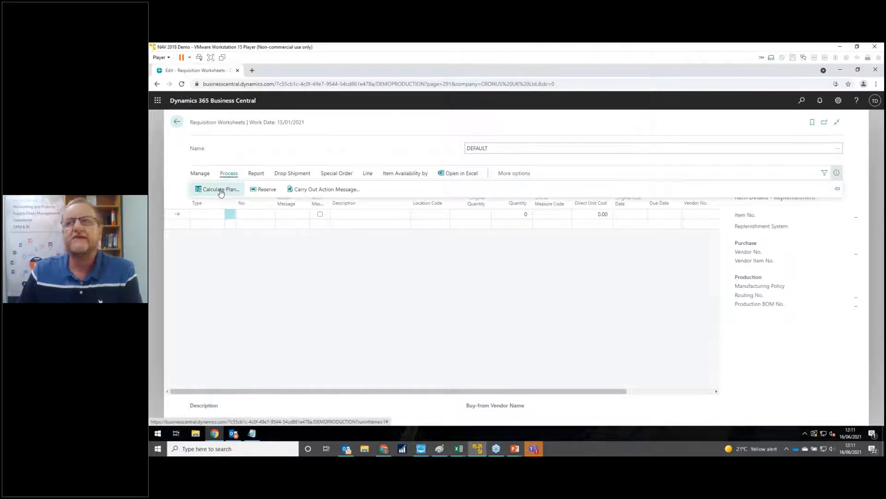
left_click(221, 190)
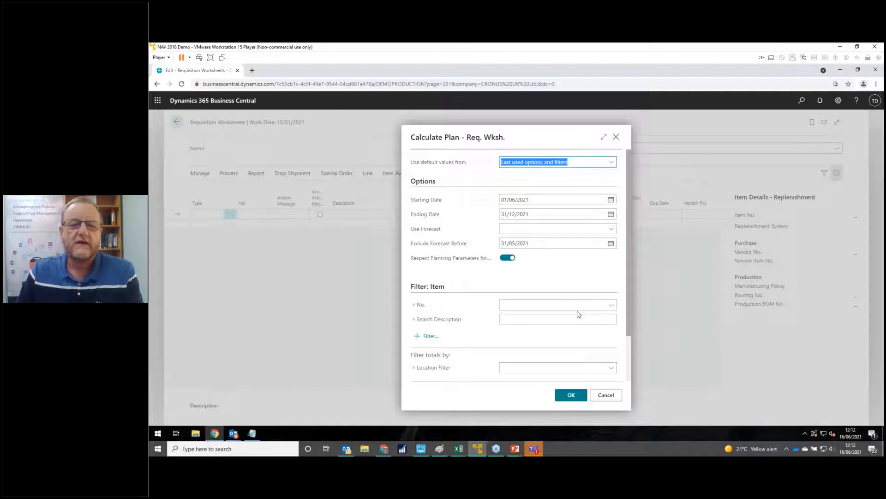
left_click(571, 395)
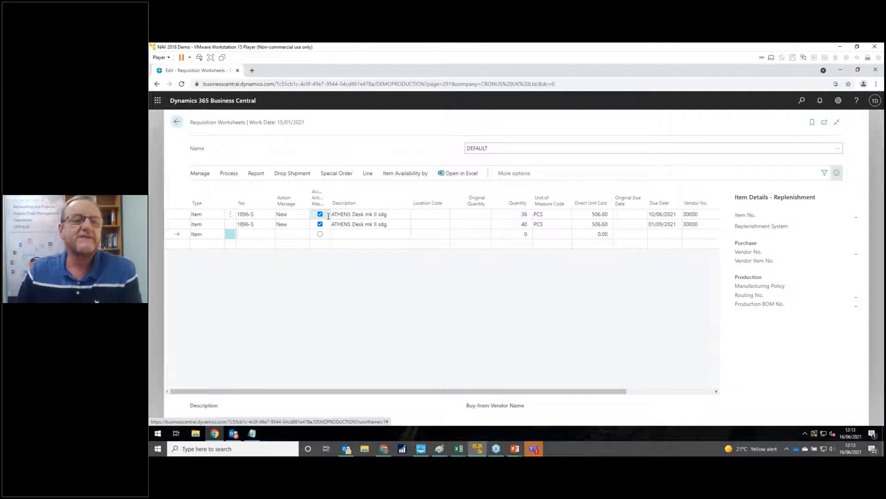
- Carry out the action messages for the planned ATHENS Desk lines without printing orders, and leave the requisition worksheet
left_click(230, 176)
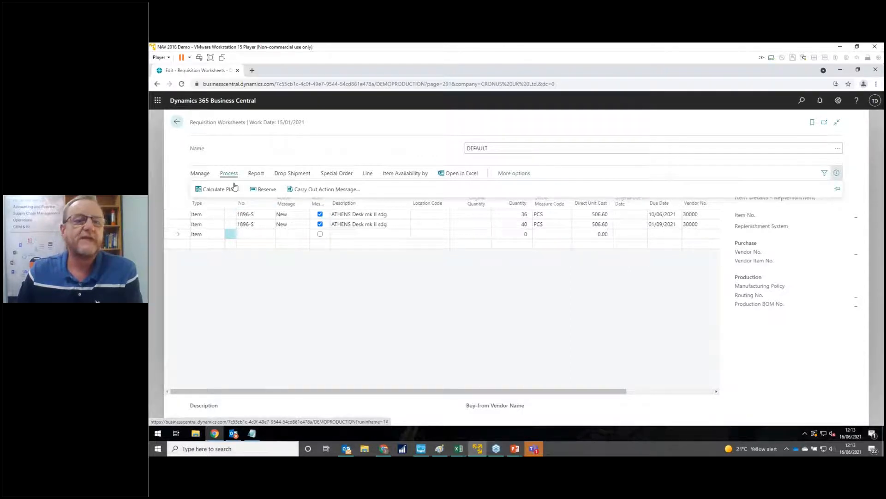
left_click(323, 189)
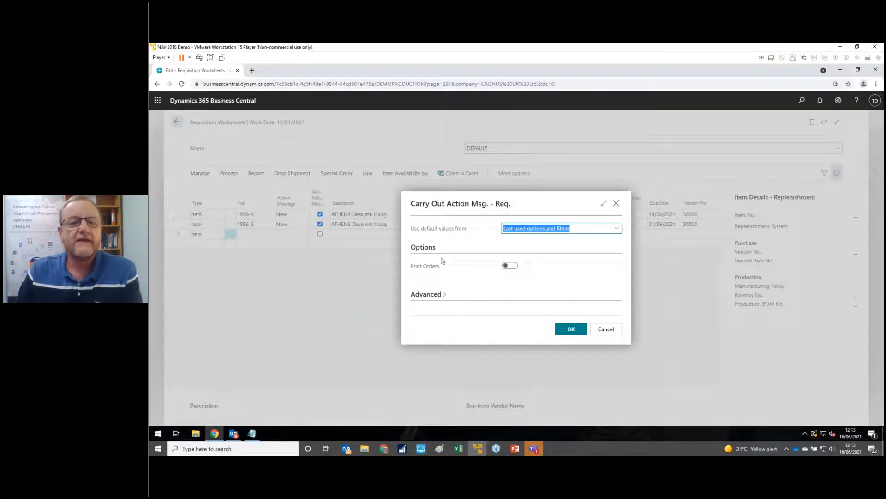
left_click(569, 327)
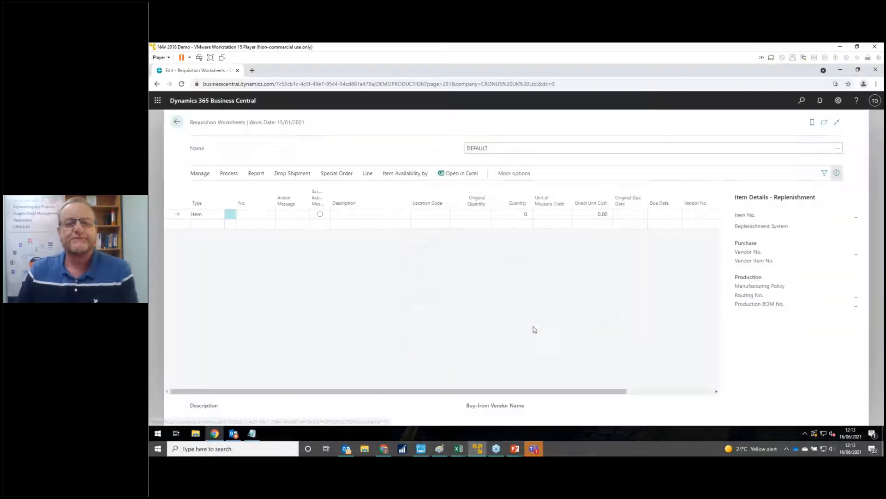
left_click(177, 122)
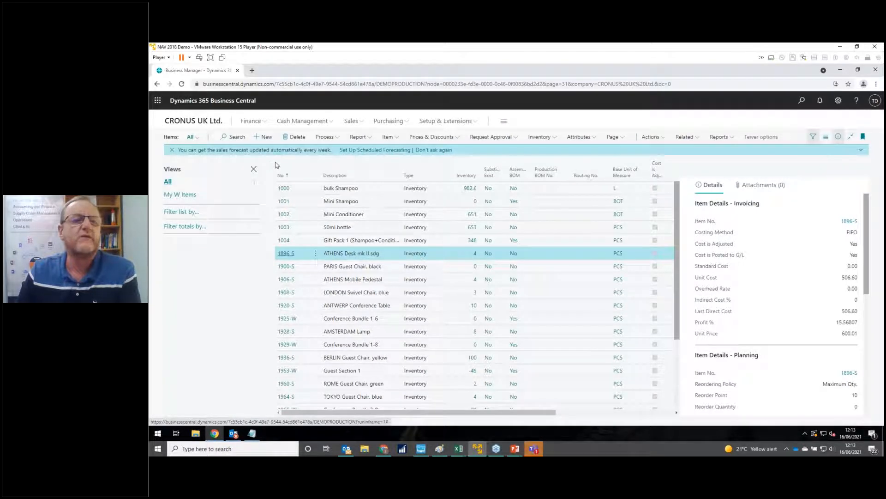
- Search for "pur ord", go to Purchase Orders and open the Graphic Design Institute order dated 15/01/2021
left_click(804, 100)
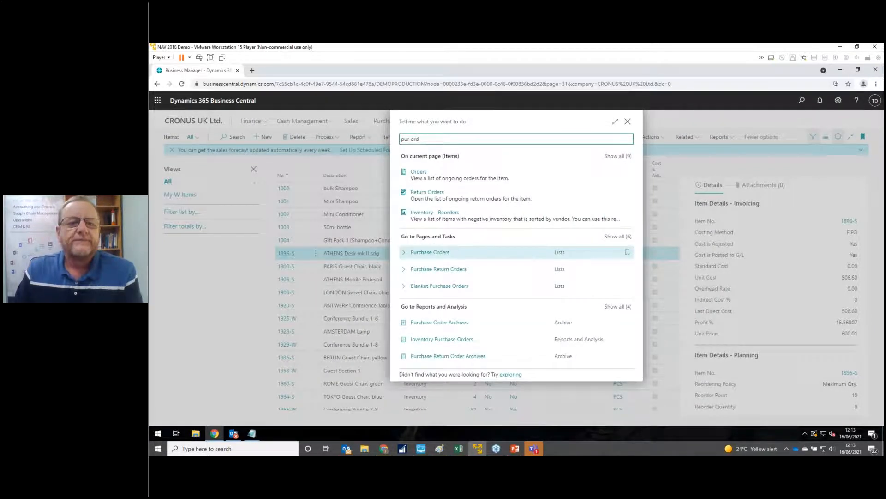
left_click(437, 253)
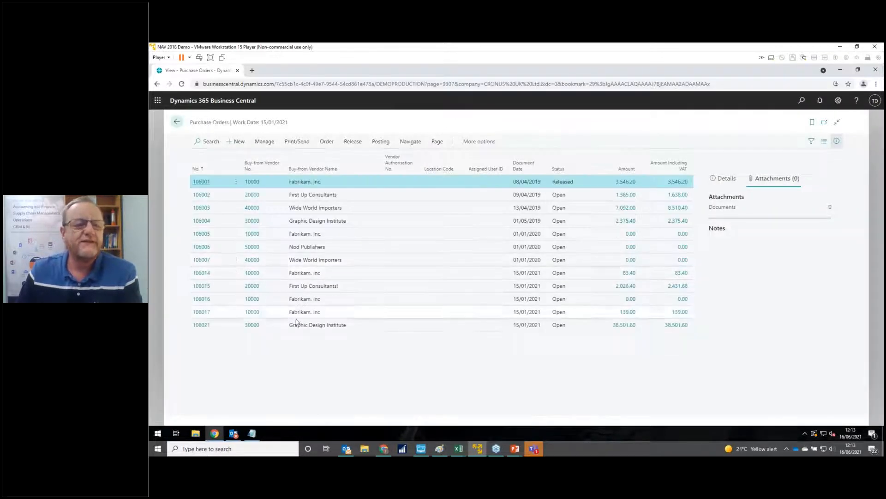
left_click(204, 329)
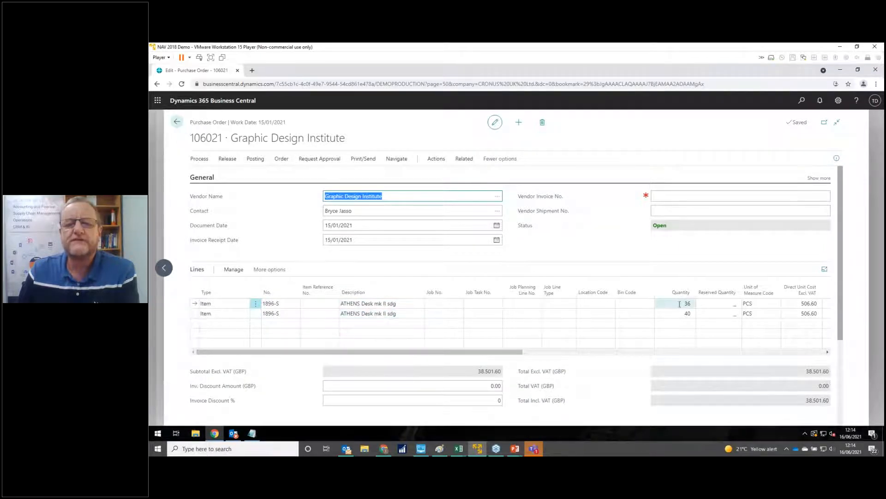
- Examine the quantities and the planned and expected receipt dates of both ATHENS Desk order lines, and return to the item list
left_click_drag(505, 355, 761, 354)
left_click(715, 313)
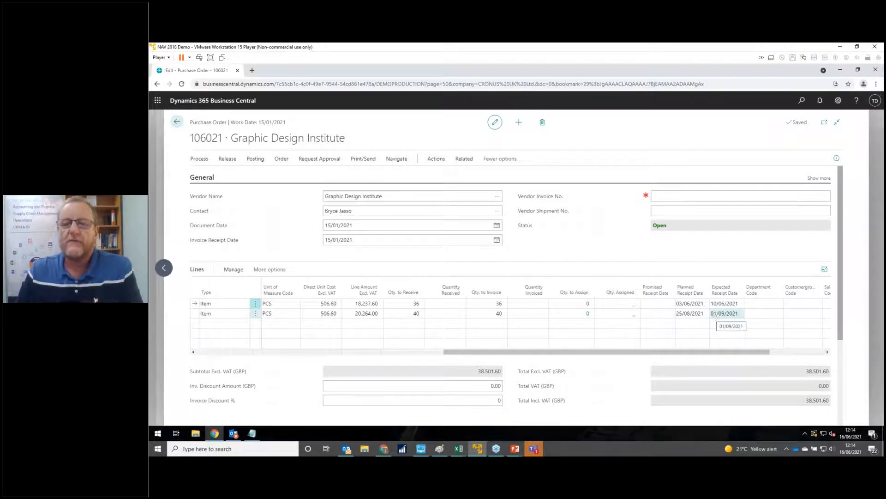
left_click(694, 316)
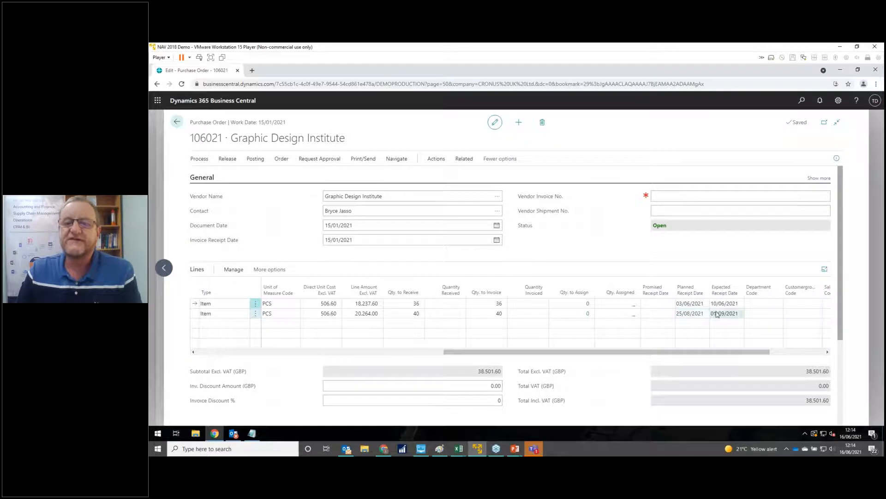
left_click_drag(642, 354, 395, 354)
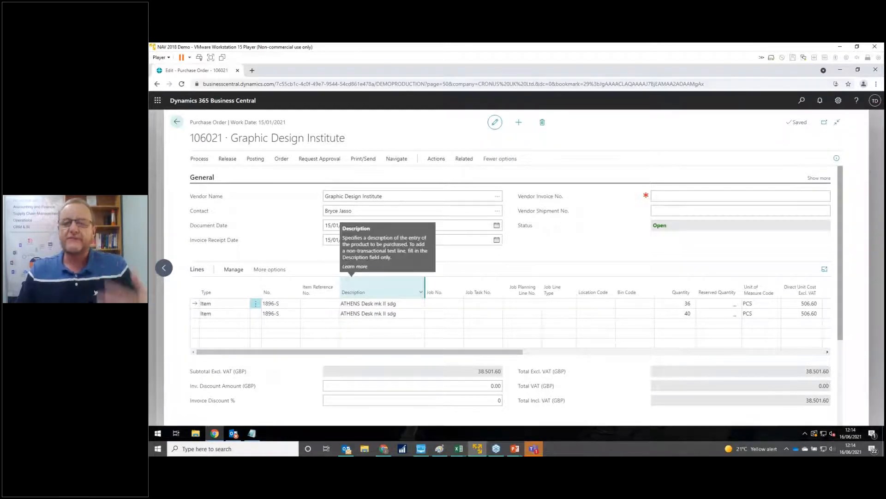
left_click(178, 124)
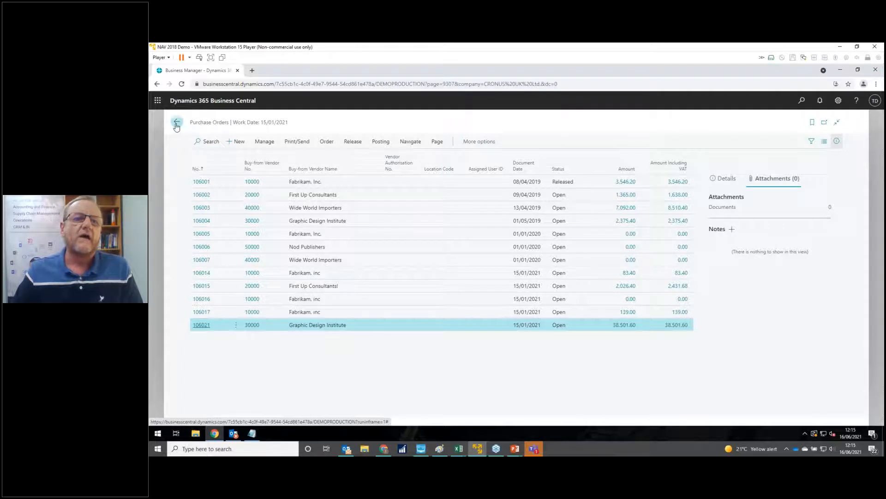
key("Escape")
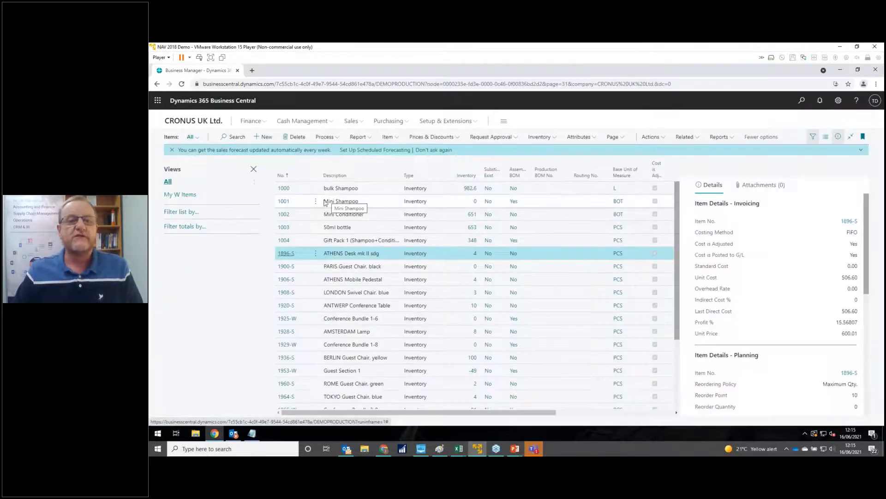
- Search for "pur quo" and open the Purchase Quotes list
left_click(802, 105)
type("pur quo")
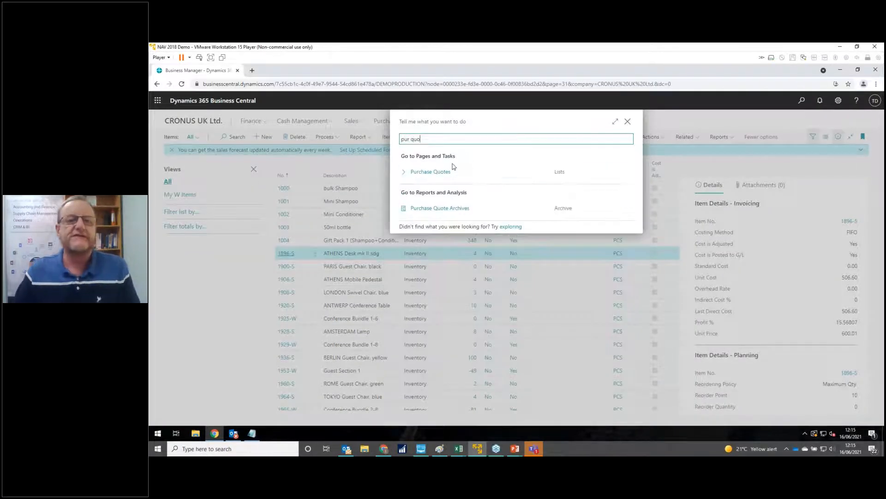
left_click(441, 172)
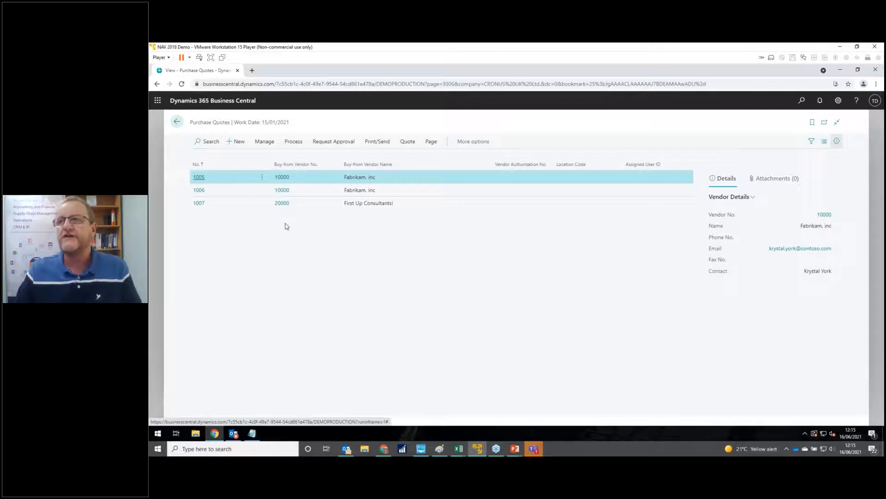
- Compare the quantities, unit costs and line discounts on the two Fabrikam, inc quotes and the First Up Consultants quote
left_click(198, 177)
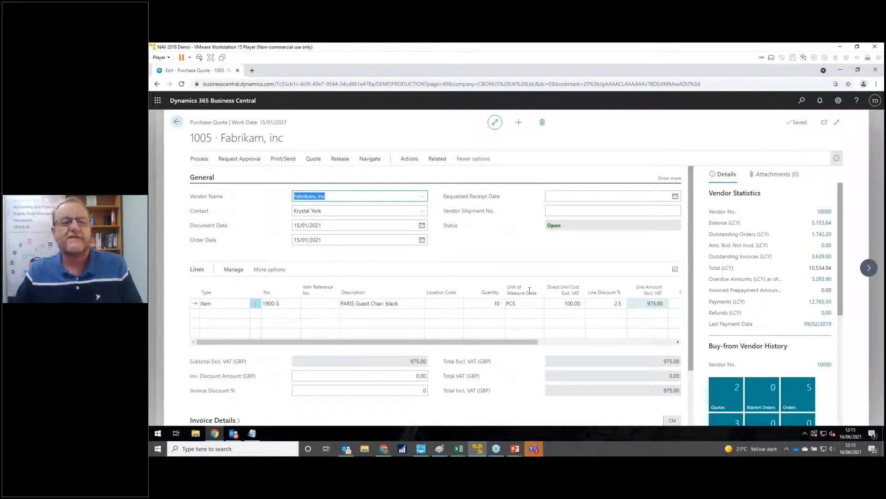
left_click(177, 122)
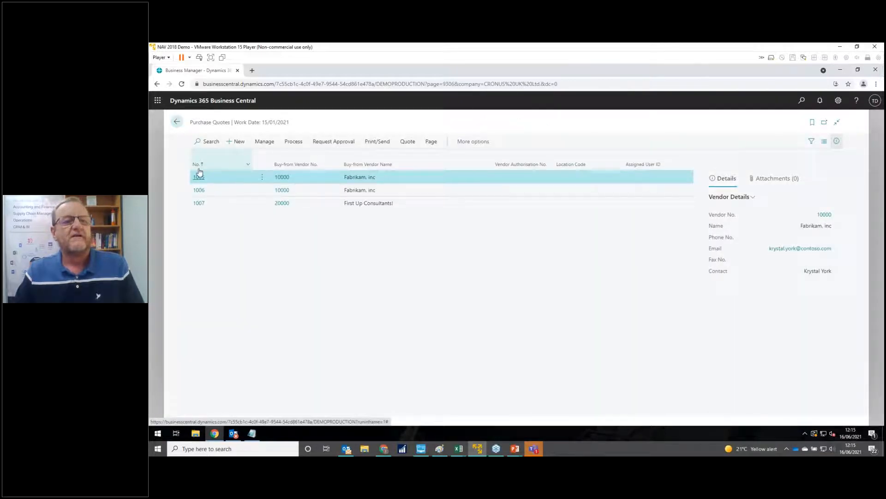
left_click(199, 190)
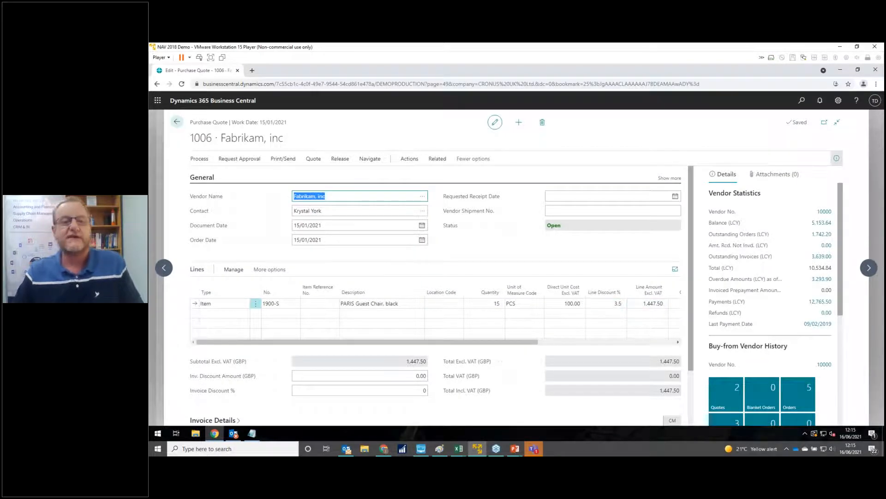
left_click(177, 122)
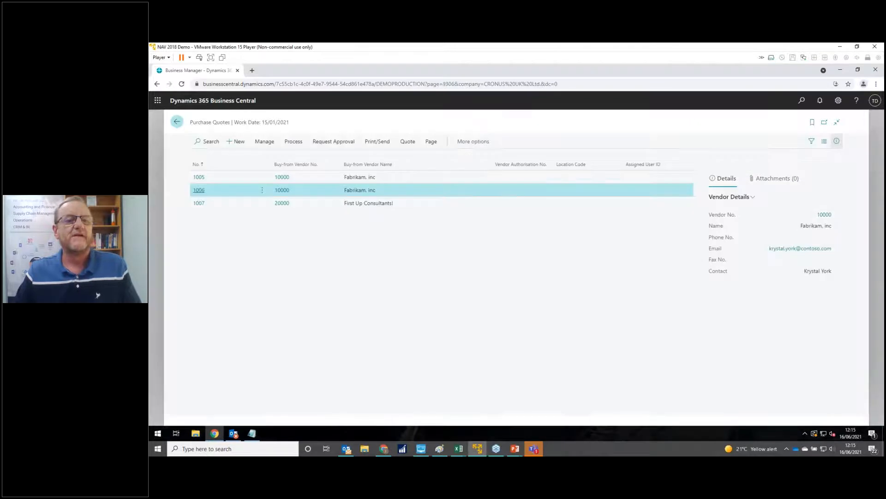
left_click(198, 204)
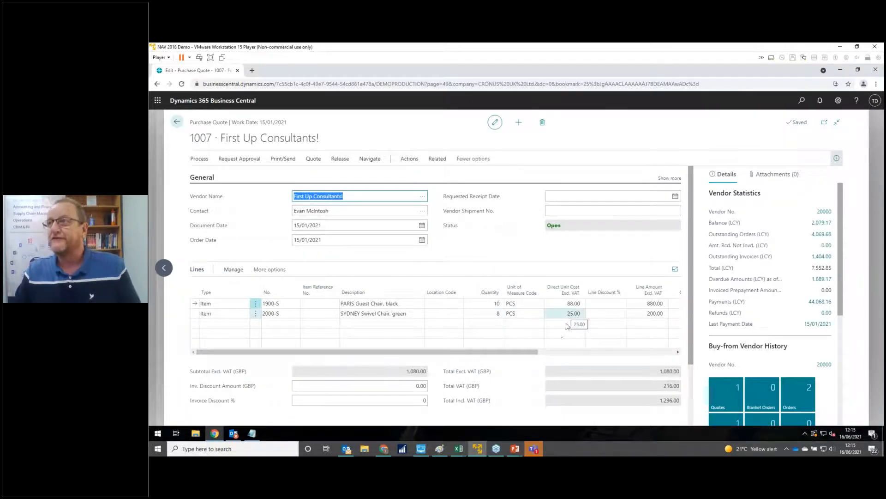
left_click(177, 122)
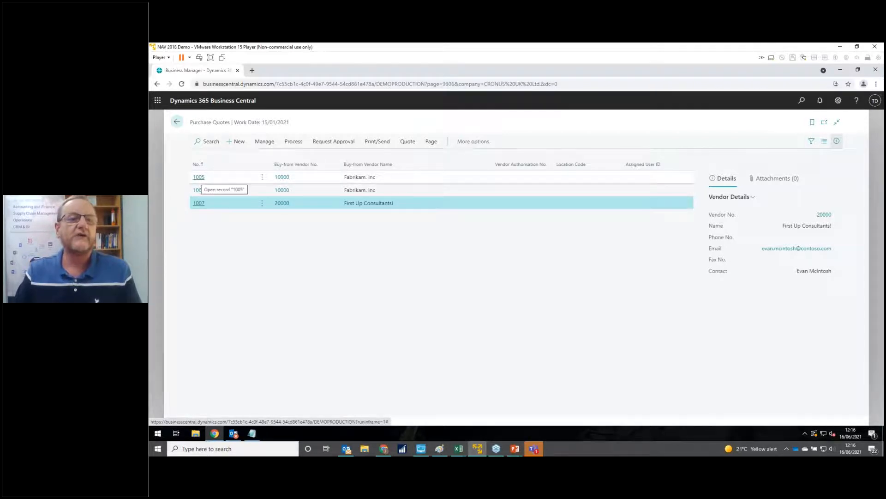
- Convert the Fabrikam, inc quote for 10 PARIS Guest Chairs into a purchase order, view the new order and return to the item list
left_click(199, 178)
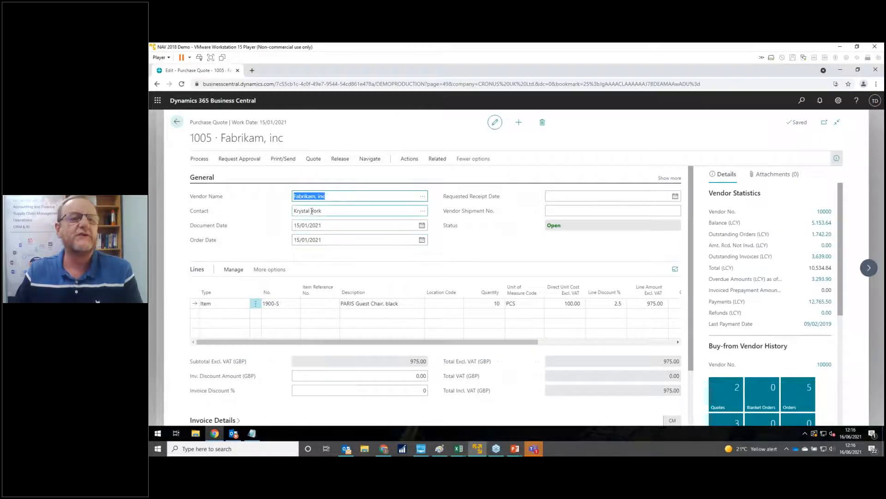
left_click(200, 159)
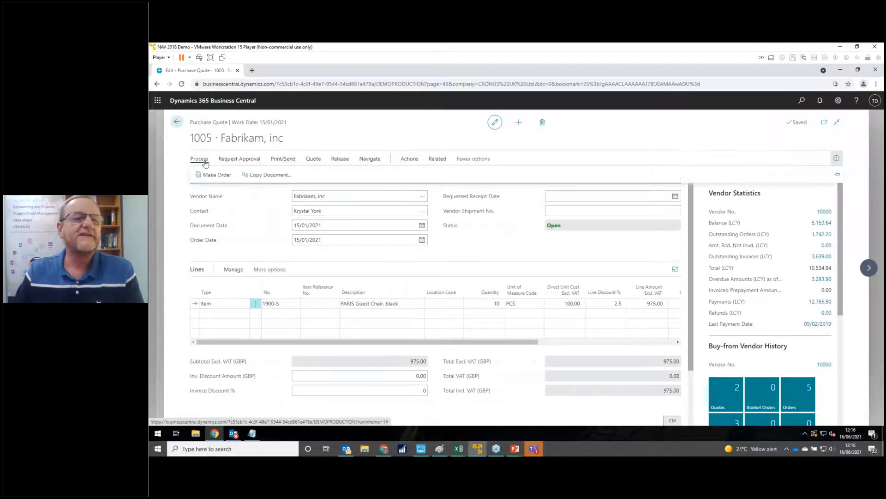
left_click(220, 175)
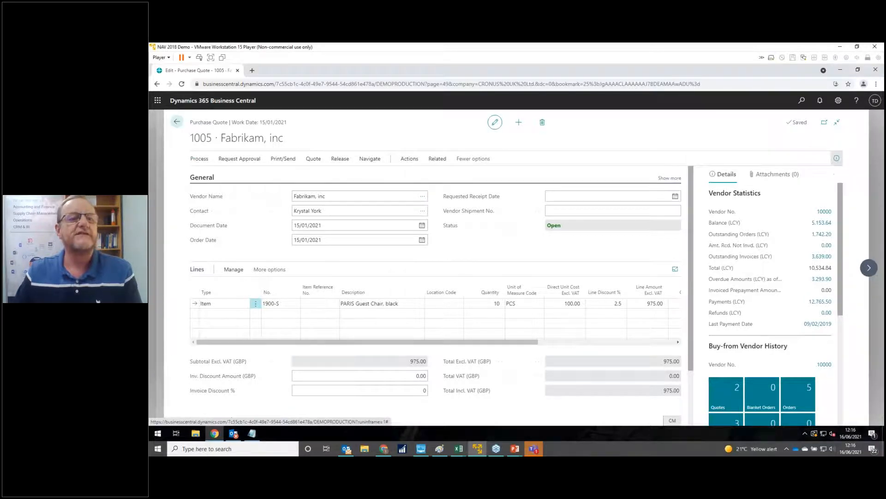
left_click(556, 286)
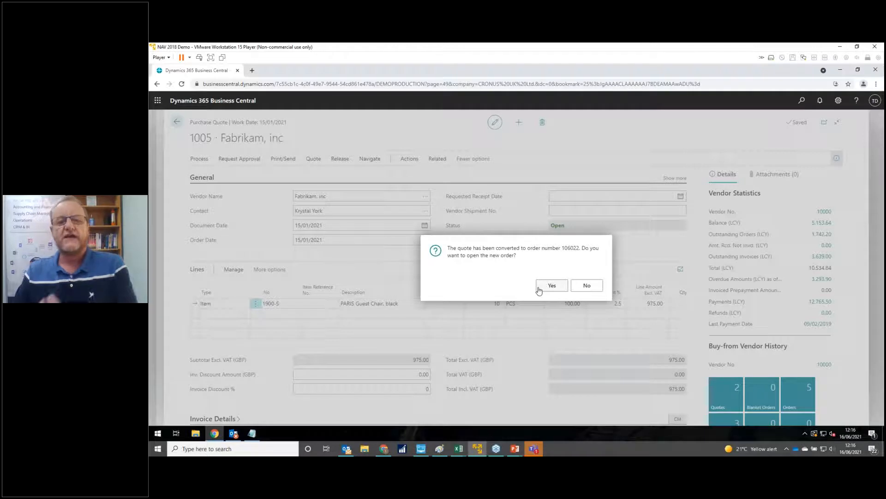
left_click(554, 289)
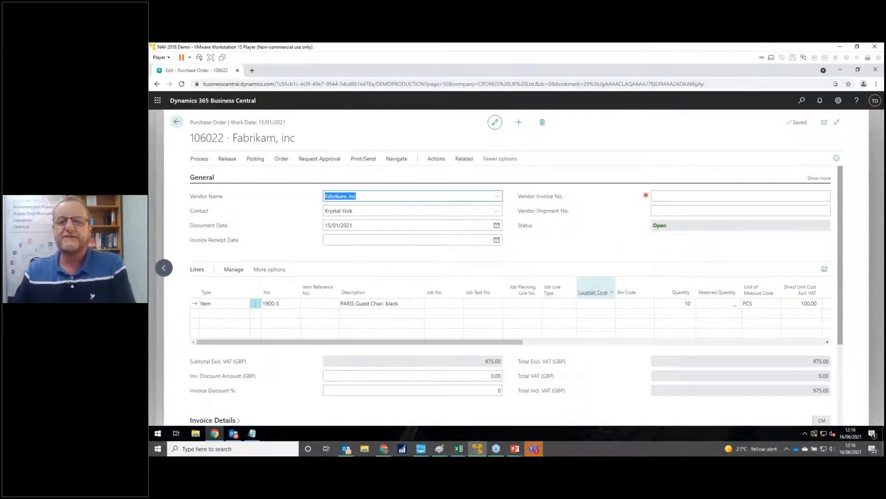
left_click(176, 122)
left_click(177, 123)
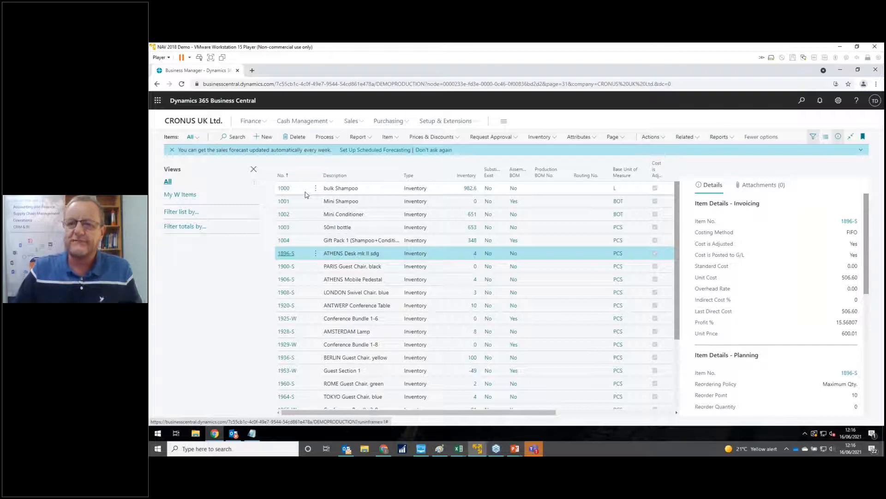
- Search for "pur ord", go to Purchase Orders and reopen the 15/01/2021 order from Graphic Design Institute
left_click(803, 101)
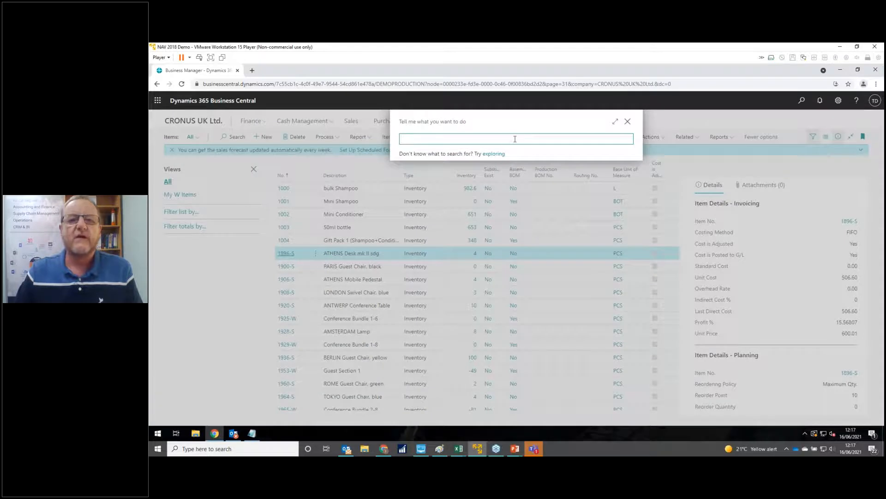
type("pur ord")
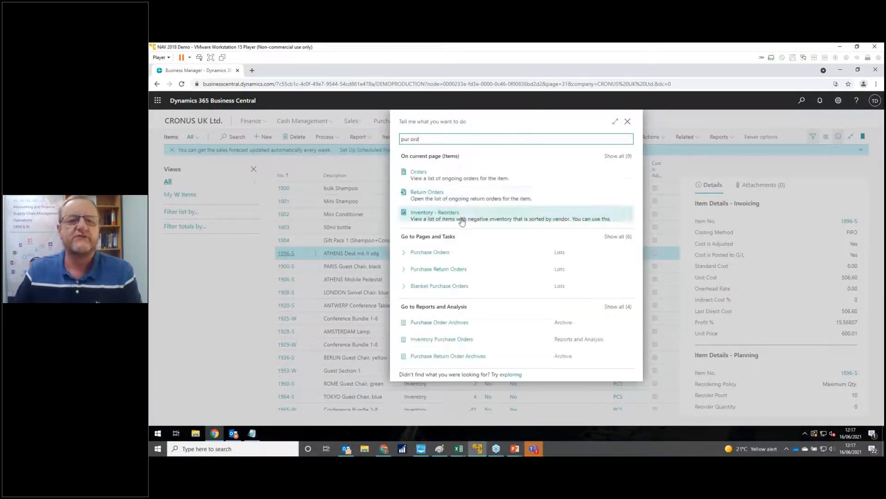
left_click(439, 253)
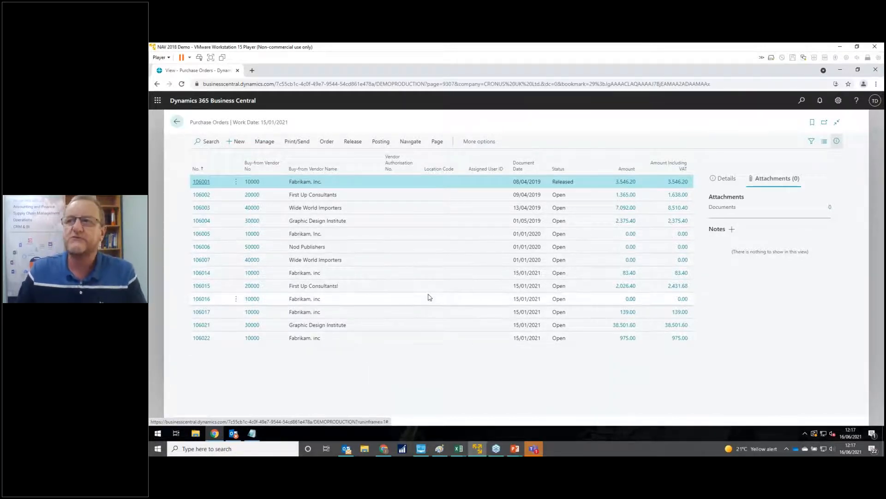
left_click(202, 329)
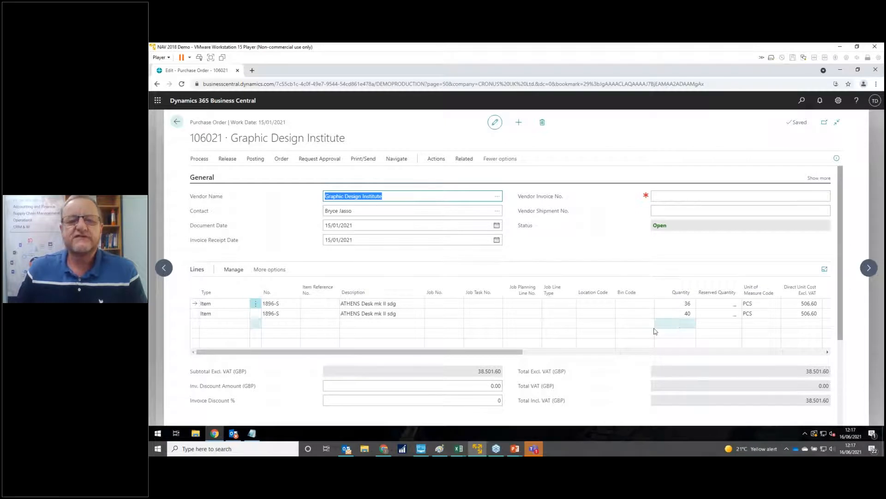
- Set the quantity to receive to 0 on the second ATHENS Desk line (quantity 40), and leave the purchase orders
left_click_drag(521, 352, 695, 351)
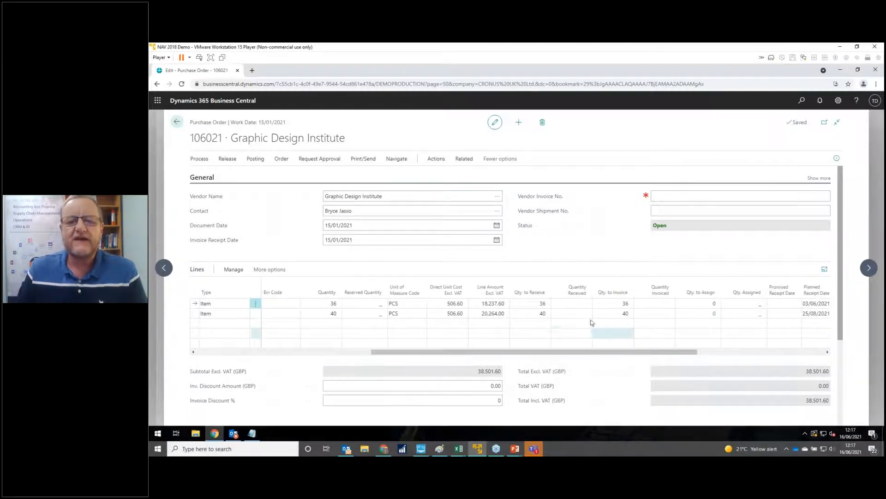
left_click(545, 314)
type("0")
key("Tab")
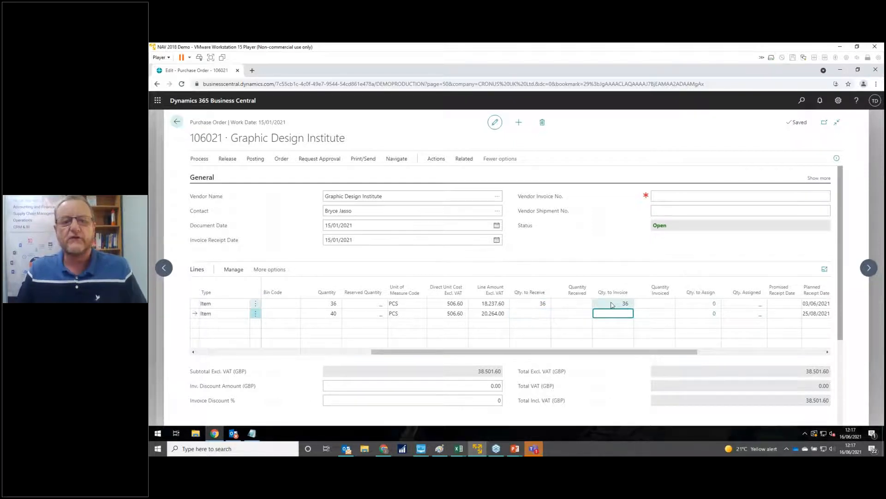
left_click(616, 306)
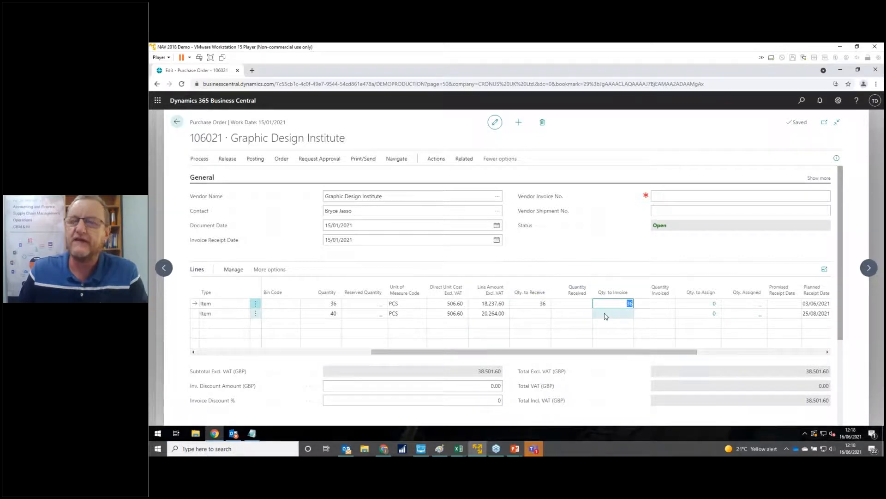
left_click(177, 122)
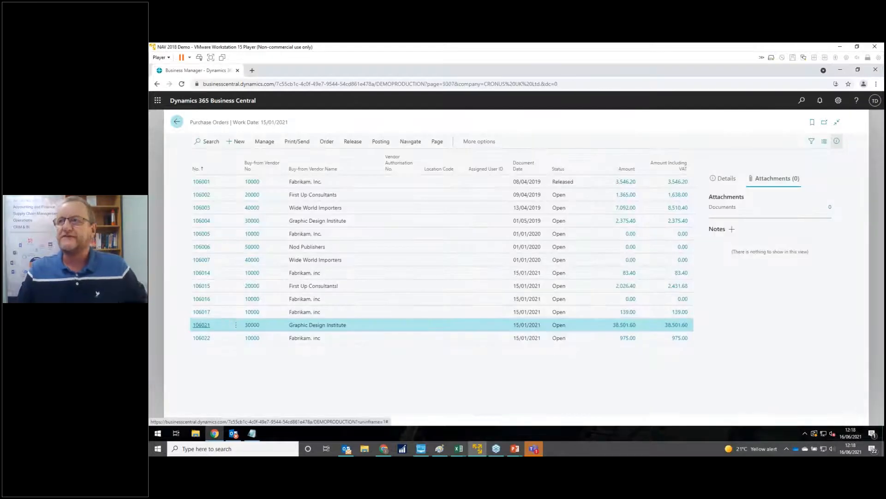
left_click(176, 121)
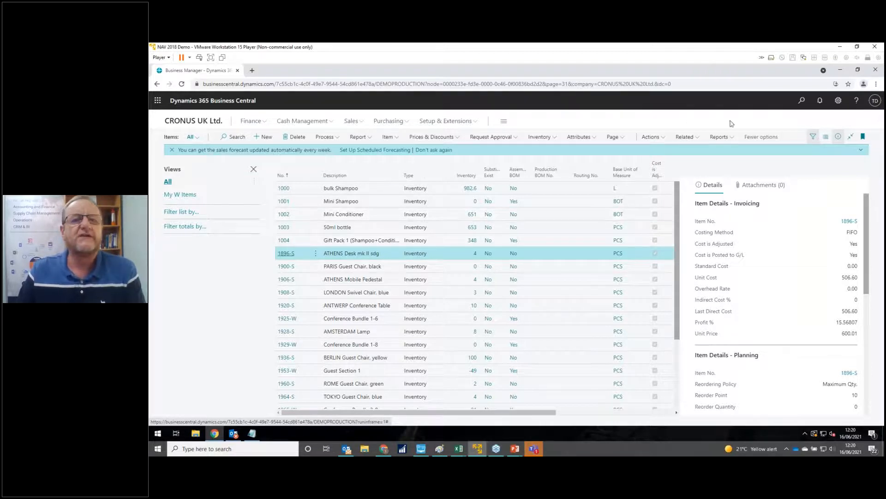
- Search for "pay jou" and open Payment Journals
left_click(802, 104)
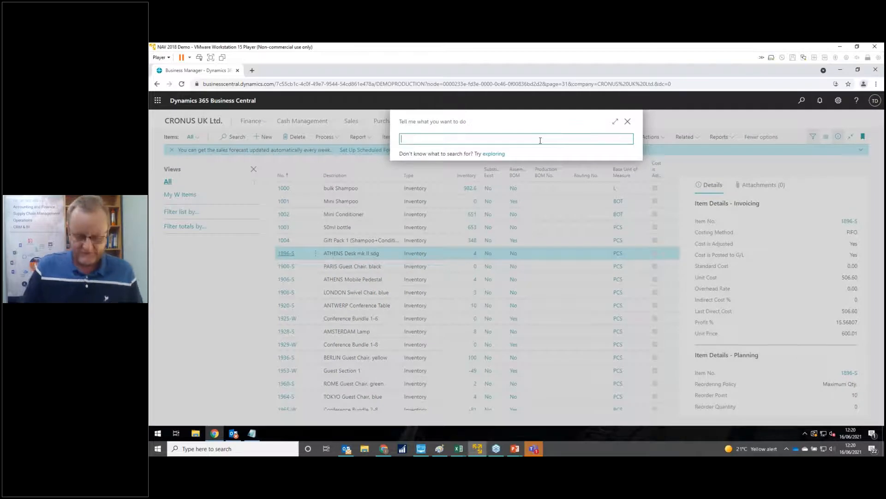
type("pay jou")
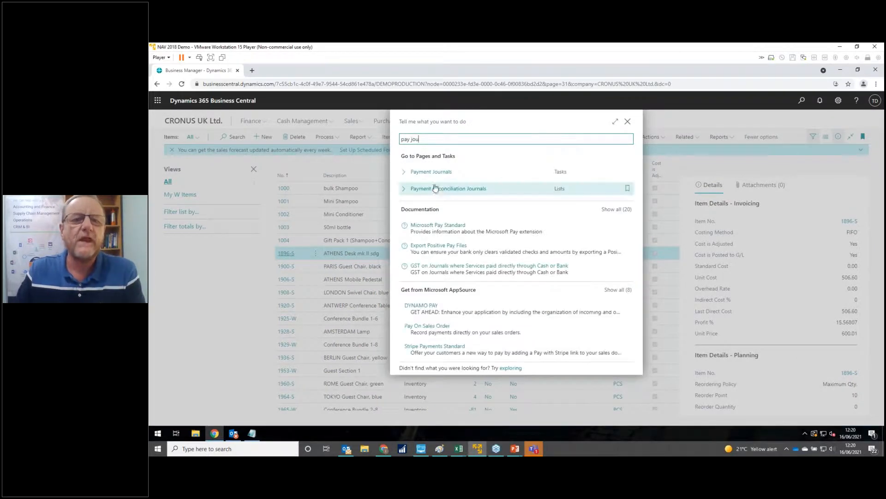
left_click(430, 172)
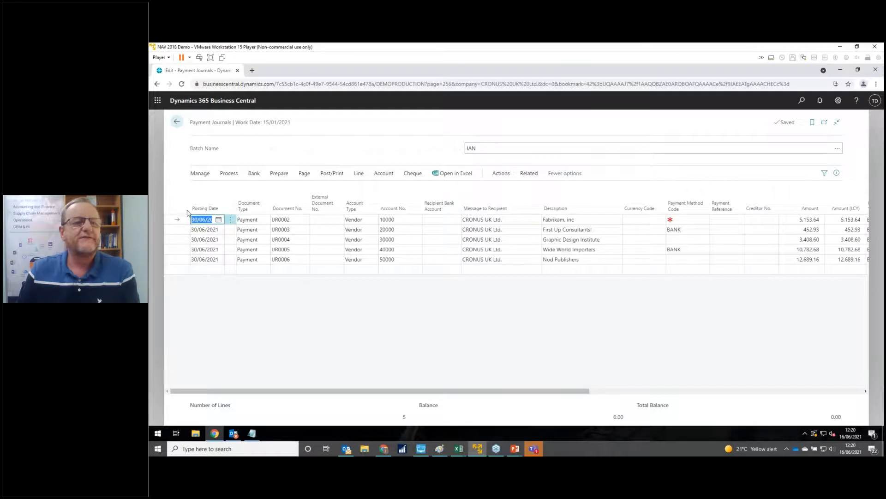
- Select all existing vendor payment lines in the current payment journal batch and delete them
left_click(230, 219)
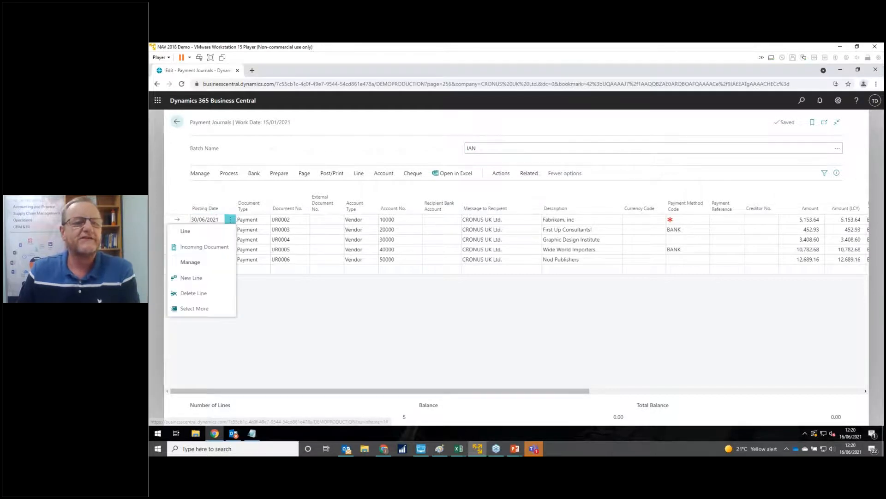
left_click(200, 309)
left_click(198, 207)
left_click(204, 175)
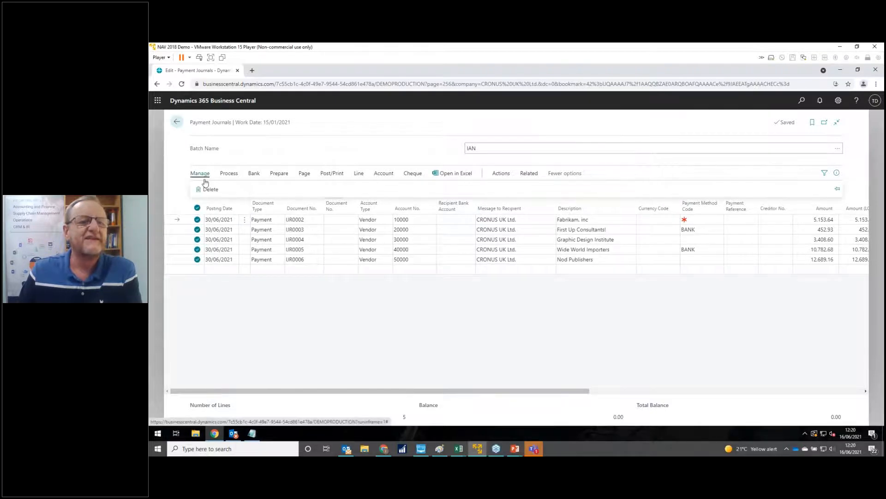
left_click(208, 193)
left_click(553, 285)
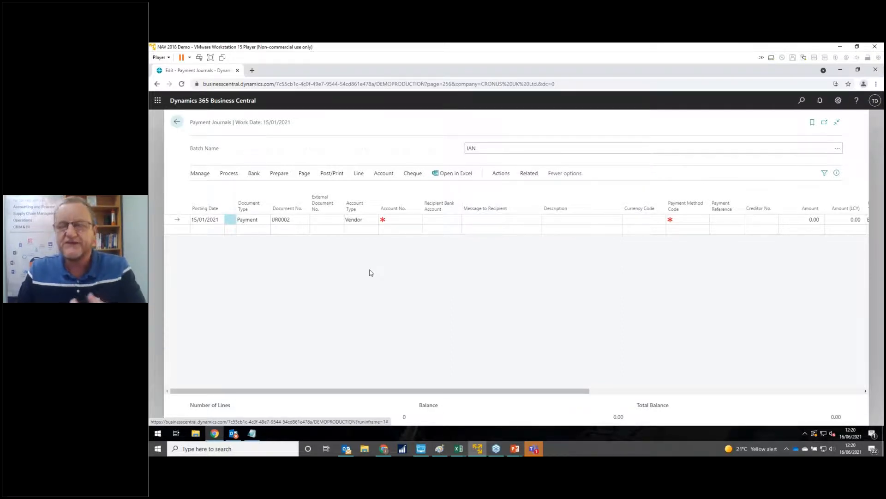
- Generate suggested vendor payment lines with last payment date and posting date 30/06/2021, summarised per vendor, without checking other journal batches
left_click(223, 180)
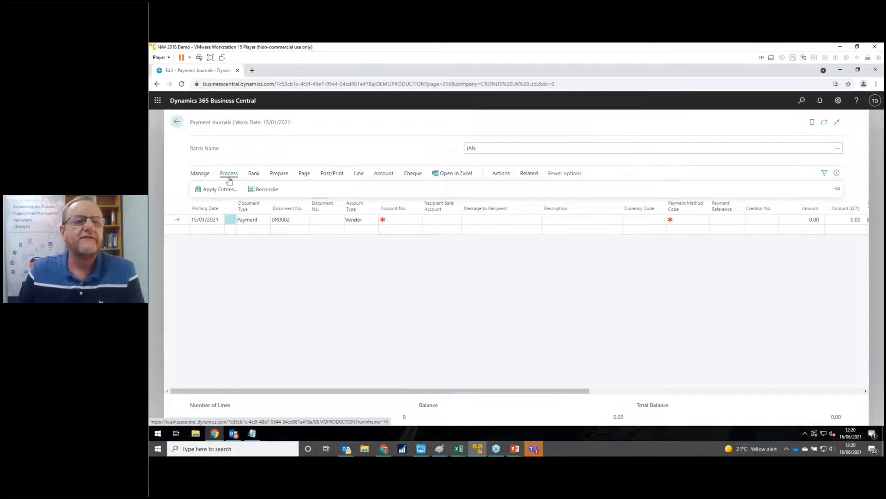
left_click(280, 173)
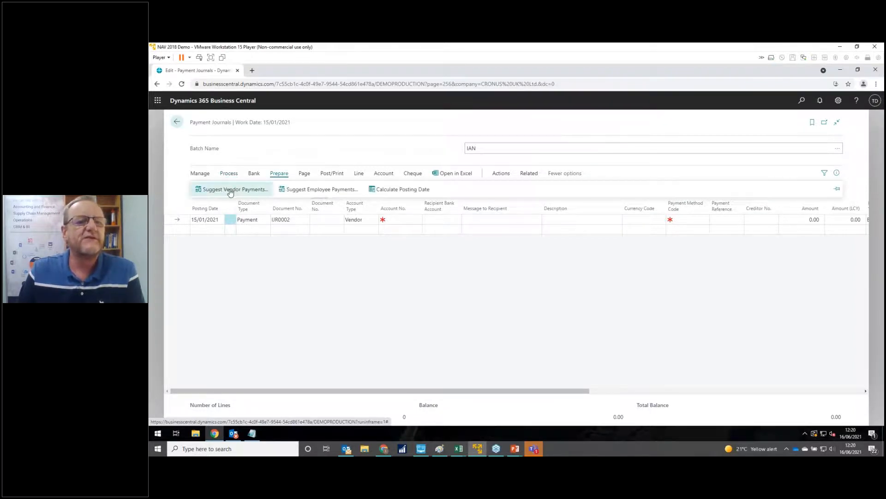
left_click(230, 190)
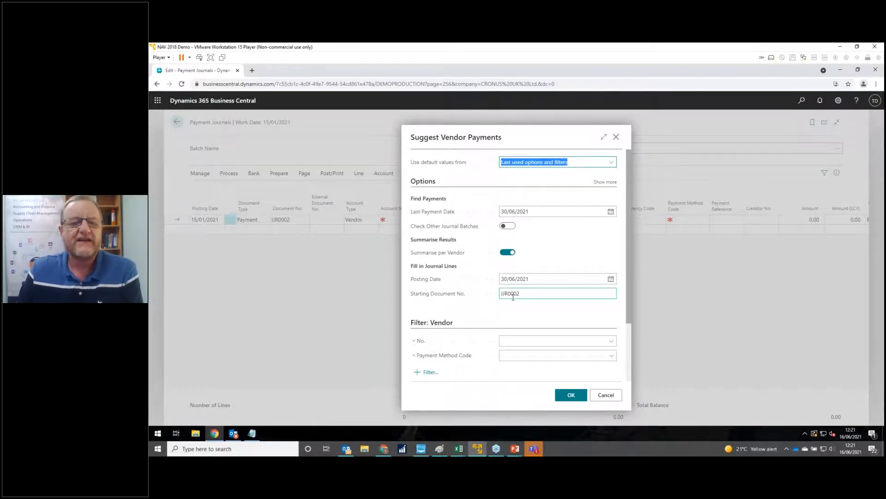
left_click(576, 400)
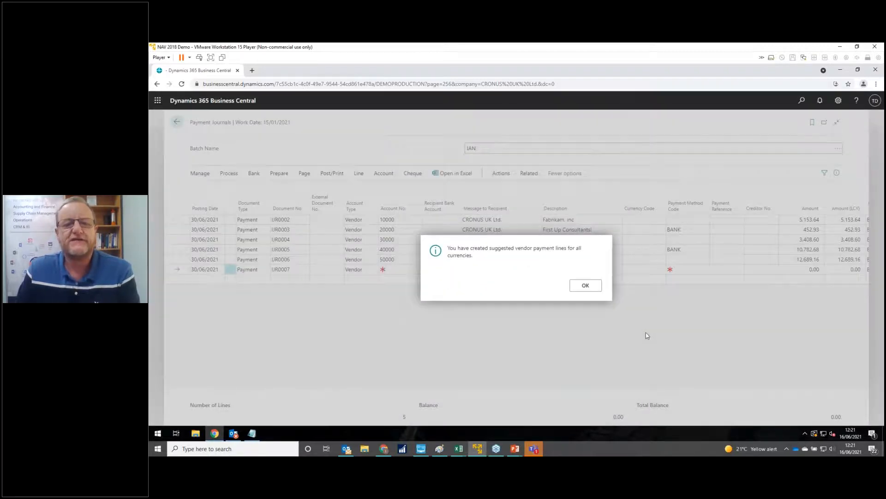
left_click(591, 289)
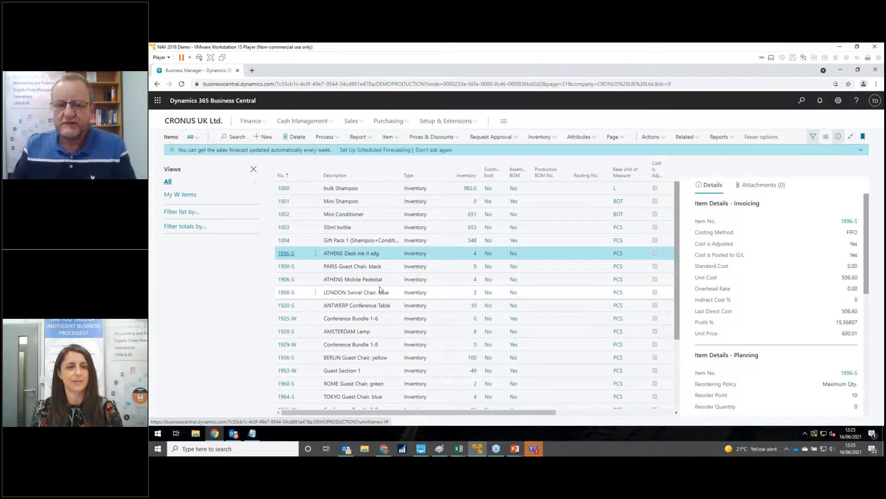
- Minimise the virtual machine window and return to the presentation's Demo slide
key("alt+Tab")
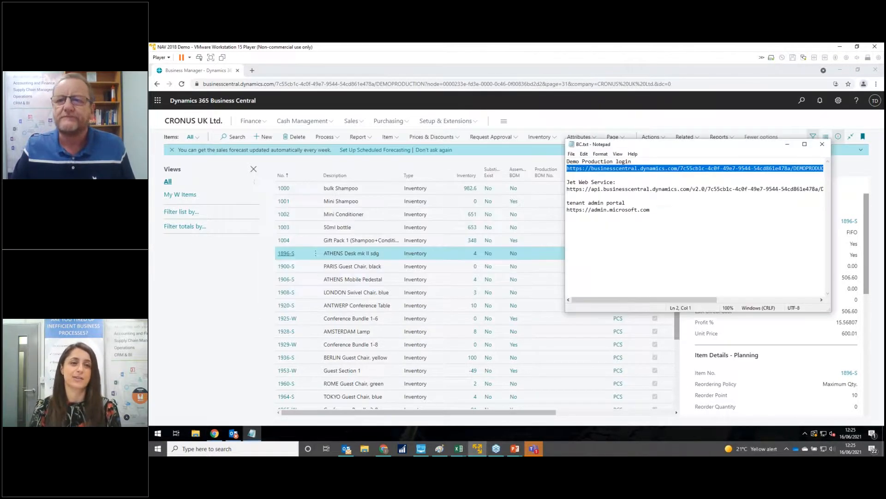
left_click(839, 47)
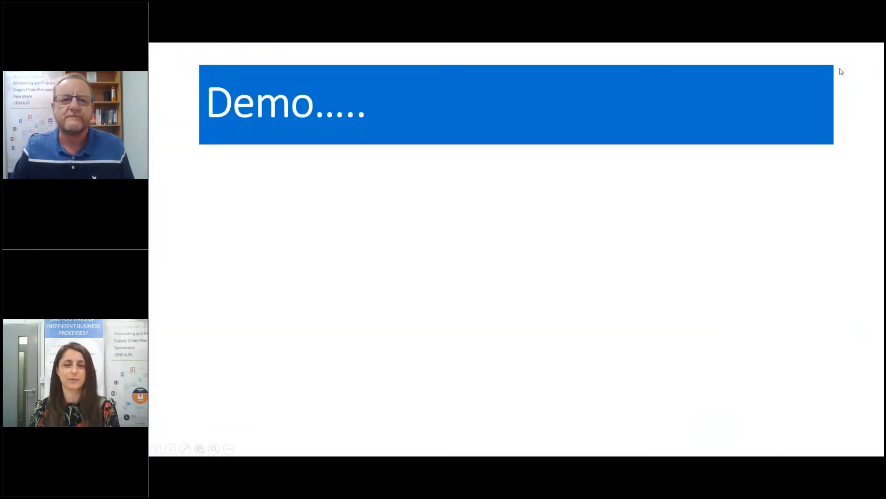